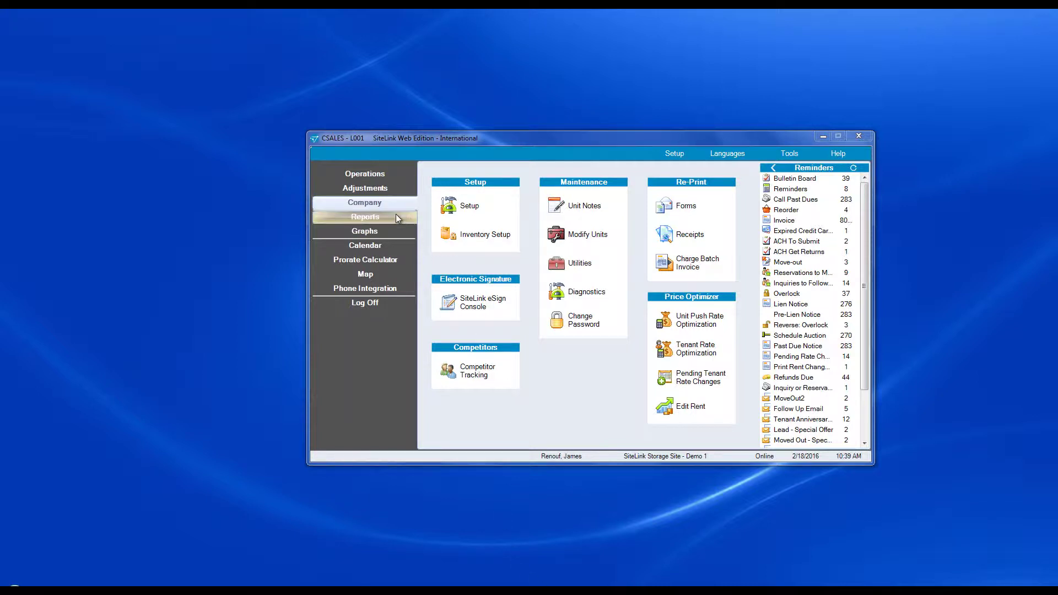
Open the inventory list and view the Disc Lock item's details, closing them unchanged
click(479, 244)
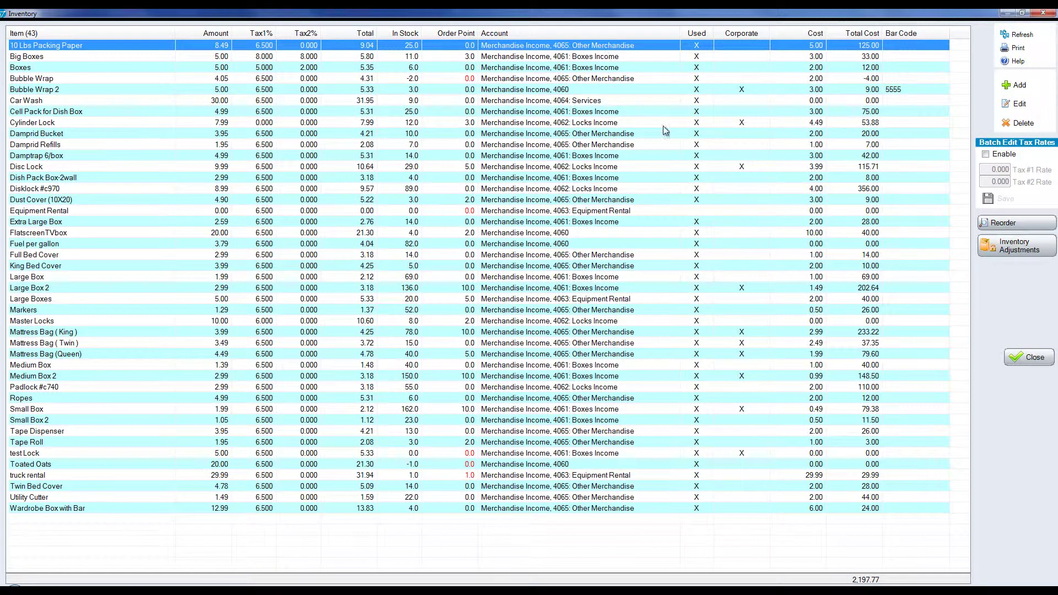
click(341, 168)
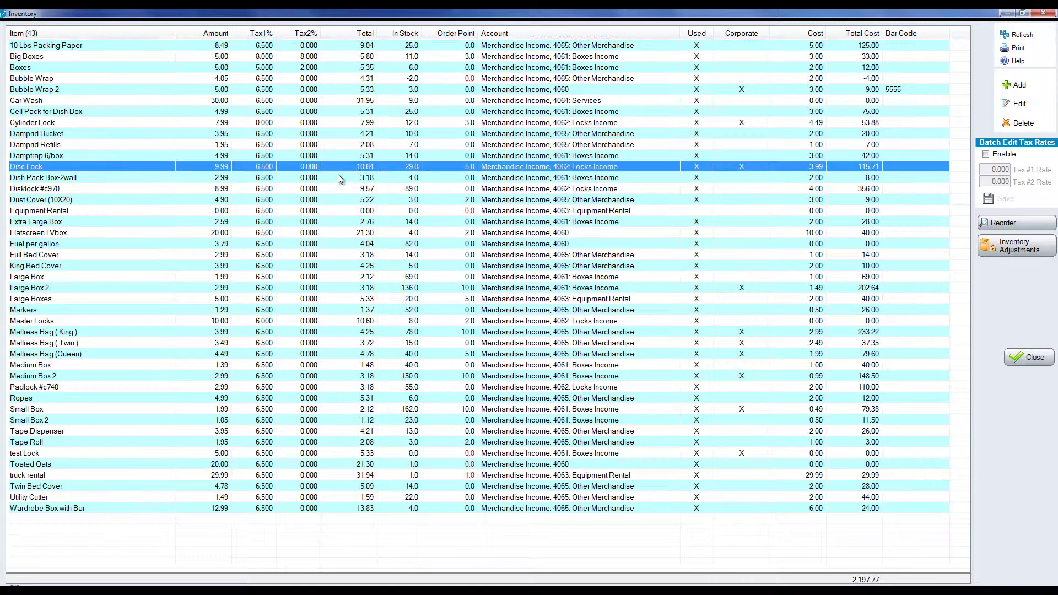
click(1018, 104)
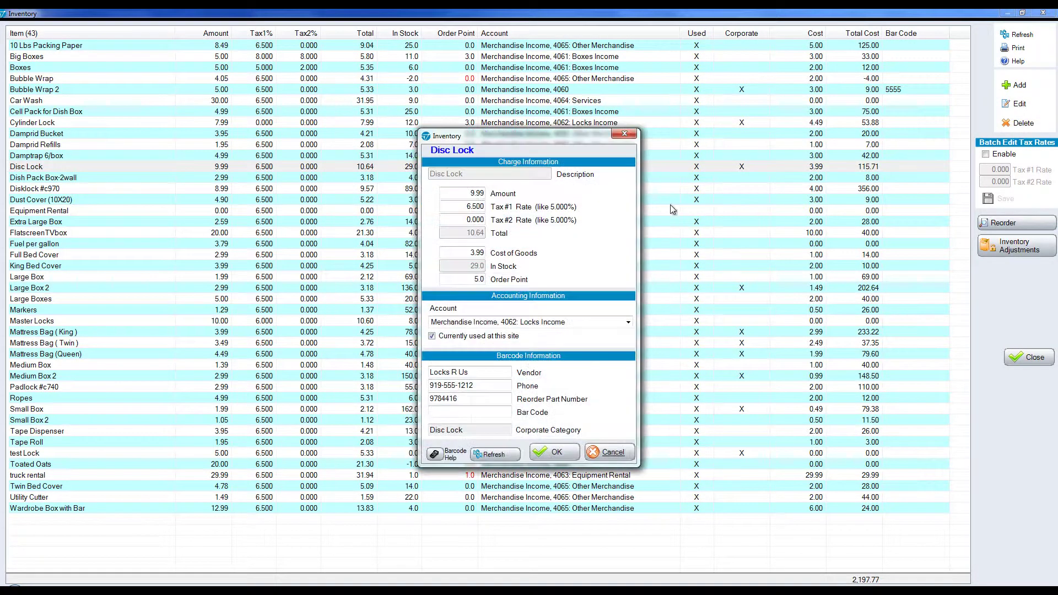
click(614, 455)
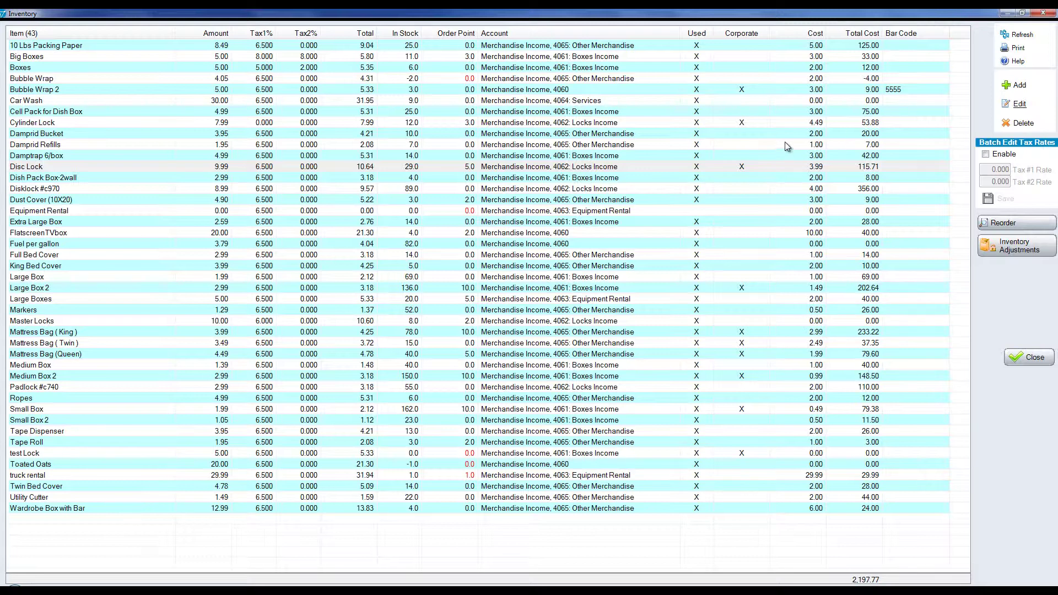
Add a new inventory item named 'Test Item' with amount 10 and cost of goods 5
click(1035, 89)
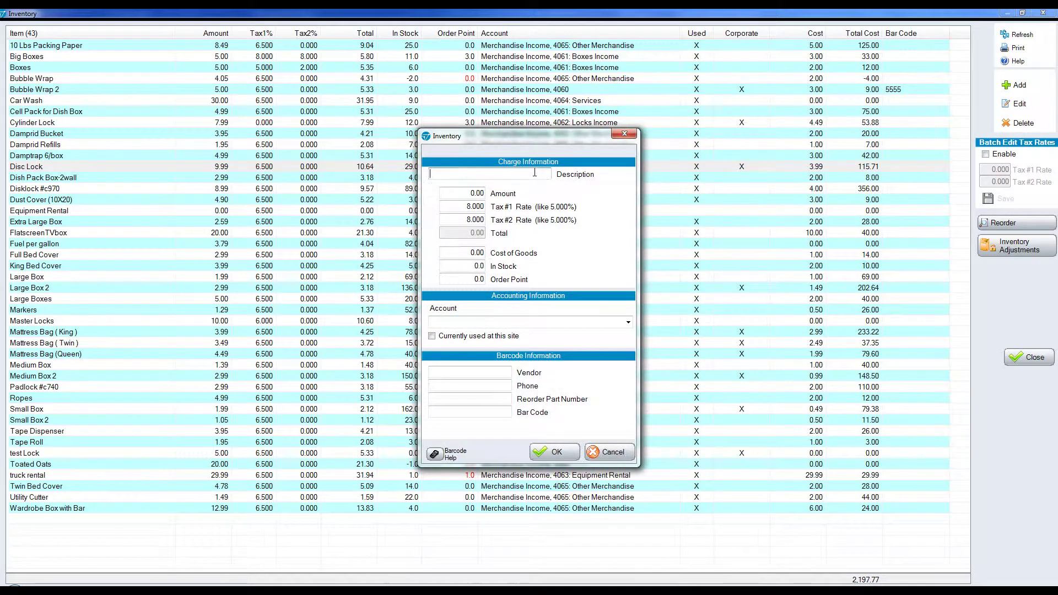
text(Test Item)
key(Tab)
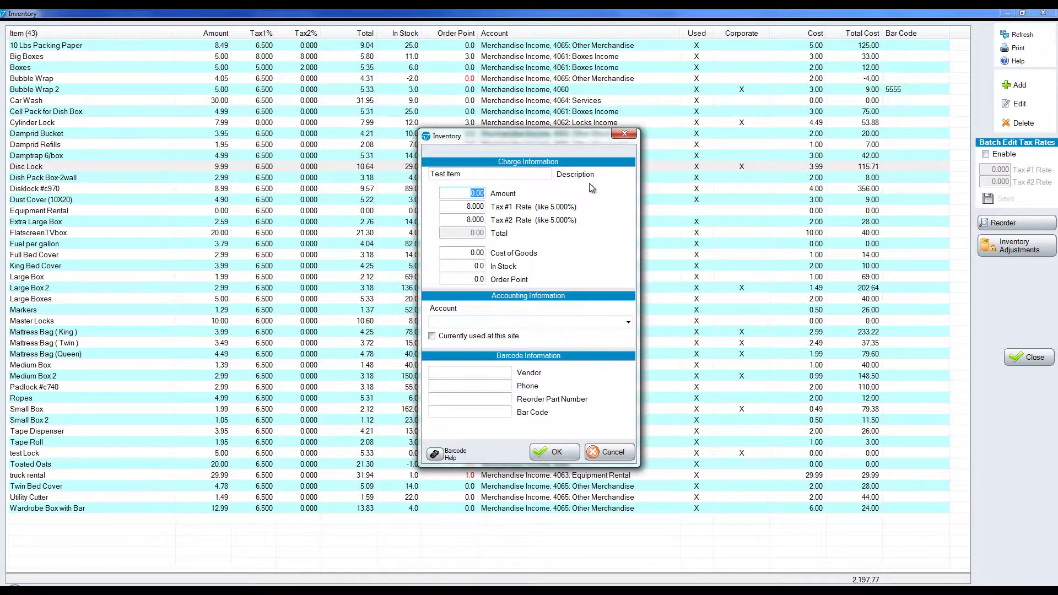
text(10)
key(Tab)
key(Tab)
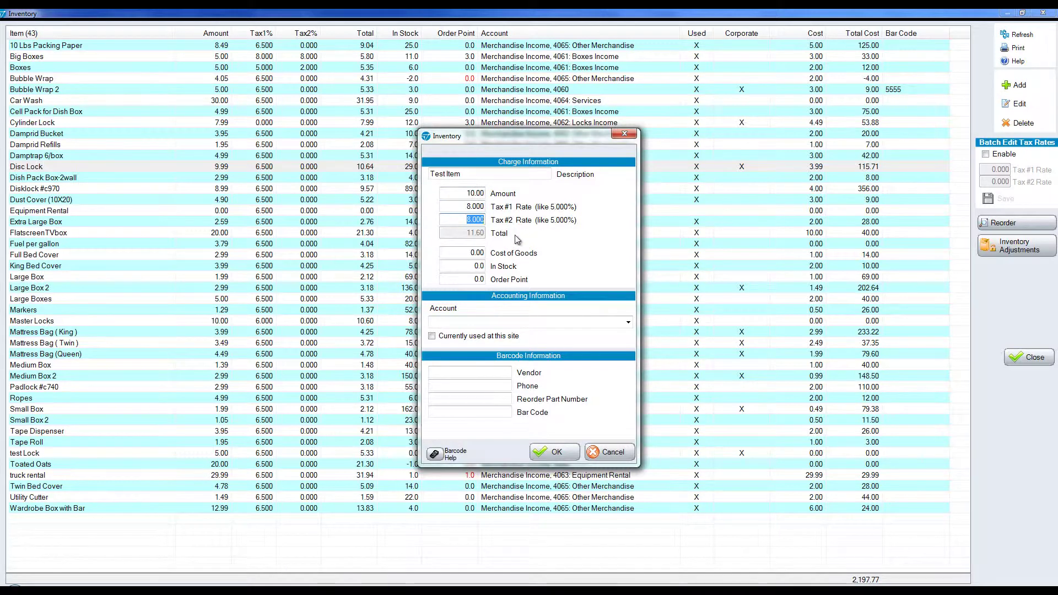
key(Tab)
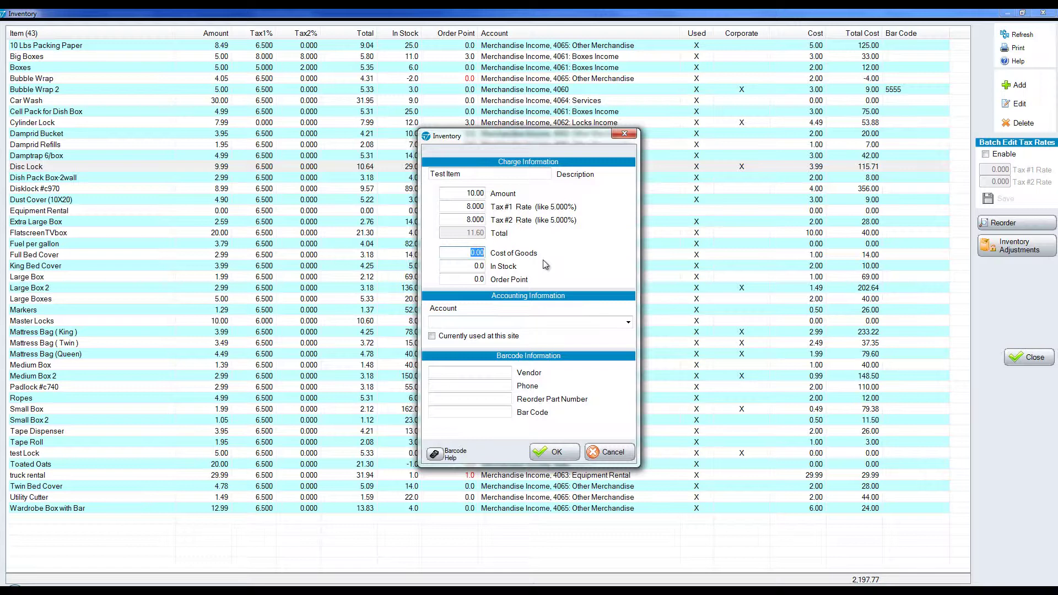
text(5)
key(Tab)
click(466, 256)
Enter 100 in stock and an order point of 10 for Test Item
key(Tab)
text(100)
key(Tab)
text(10)
key(shift+Home)
Book Test Item to Merchandise Income, 4061: Boxes Income and mark it used at this site
click(628, 322)
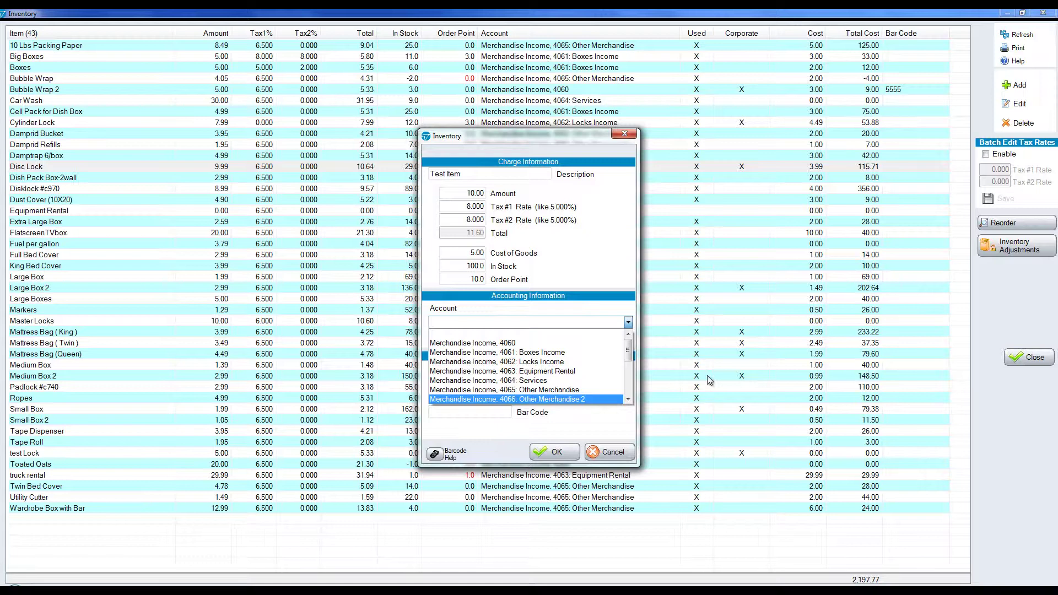
click(492, 343)
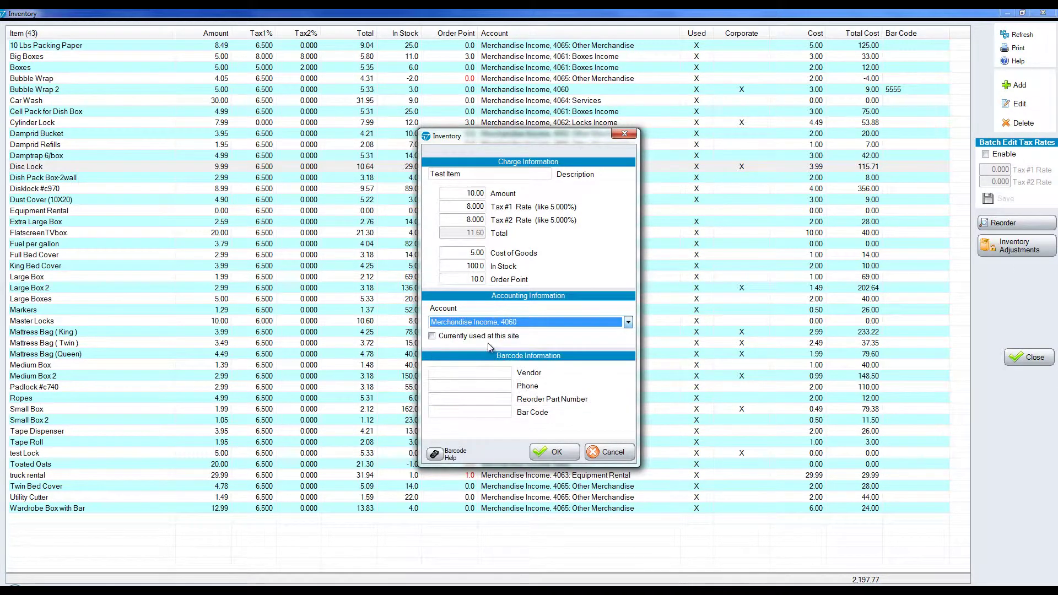
click(628, 322)
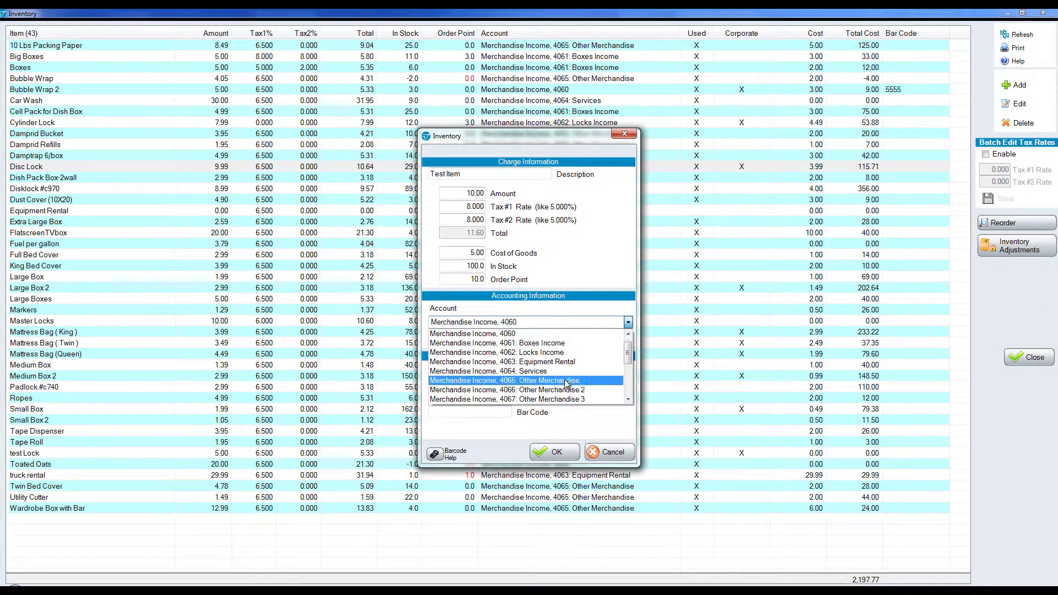
scroll(568, 365, down, 3)
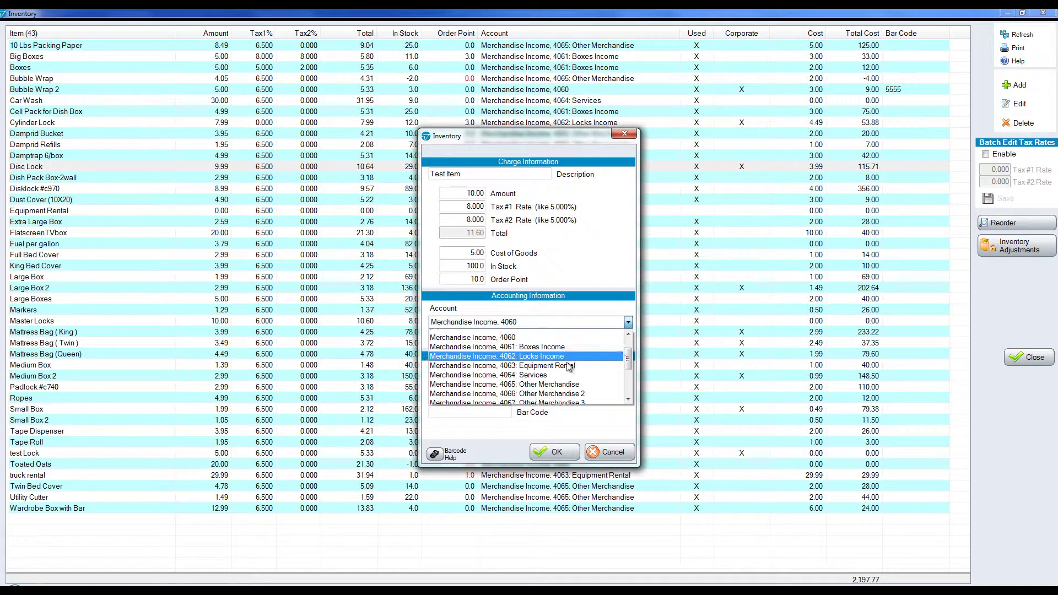
scroll(568, 365, up, 3)
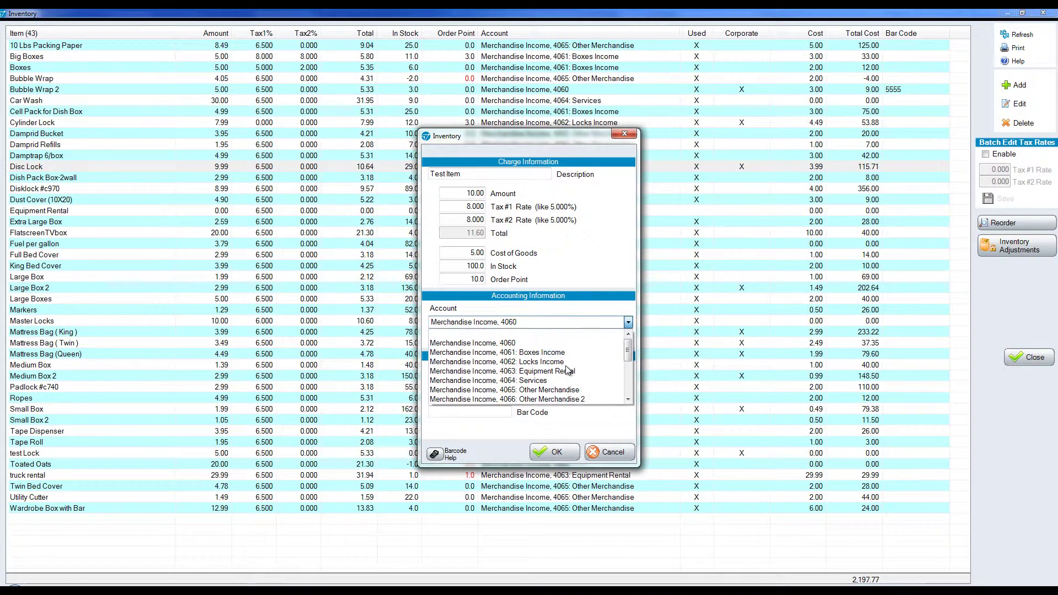
click(548, 353)
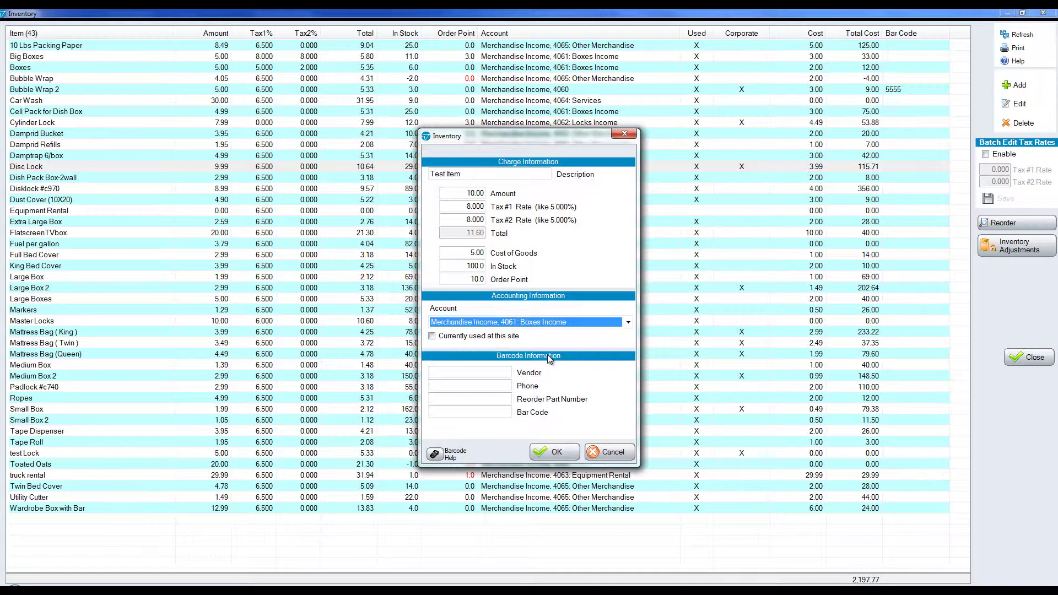
click(432, 337)
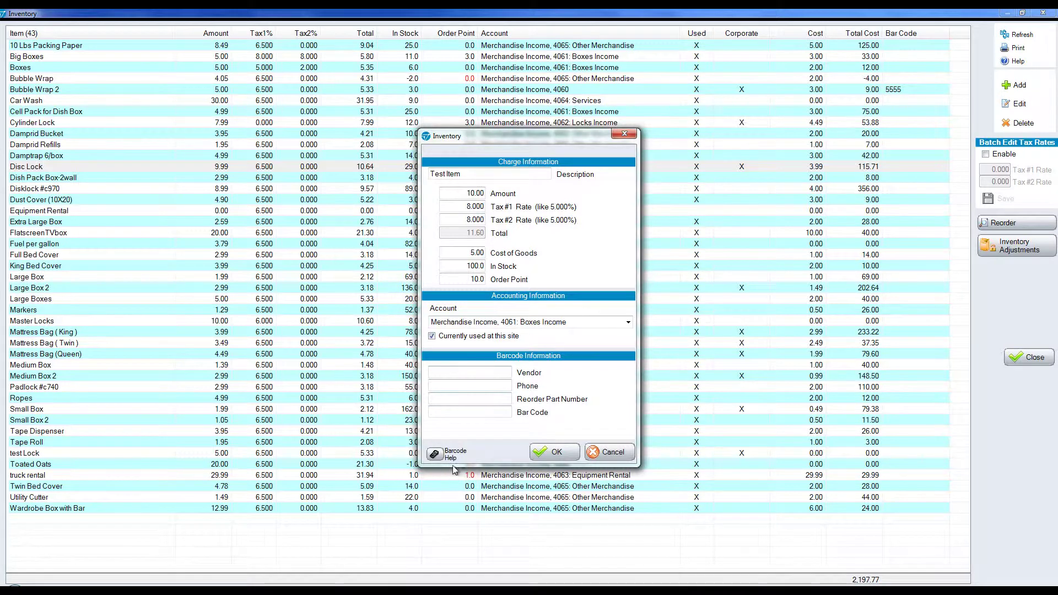
Show the barcode scanner hardware recommendations and then close them
click(435, 456)
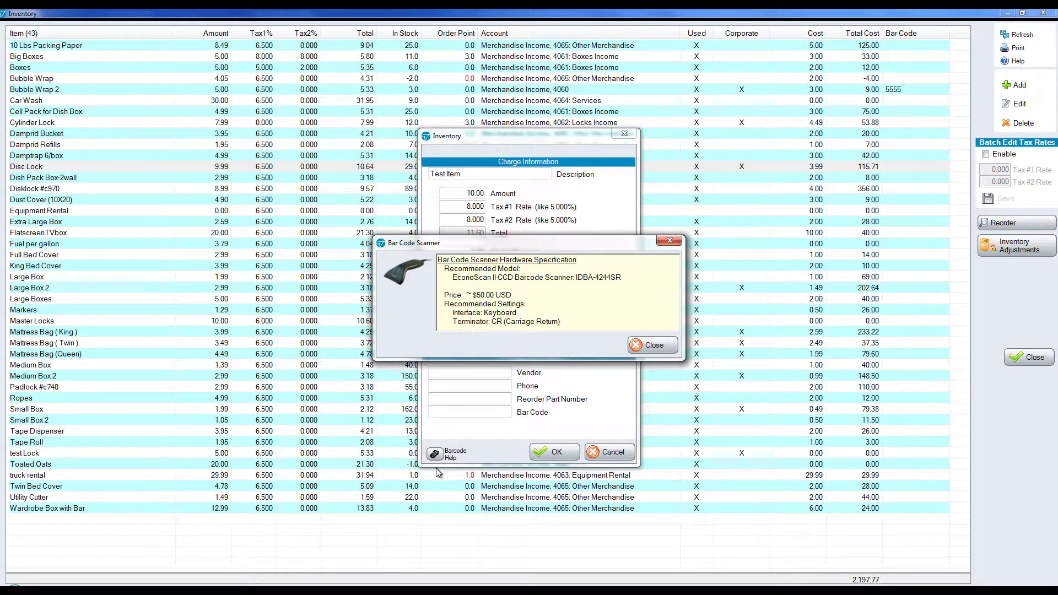
click(625, 281)
click(670, 345)
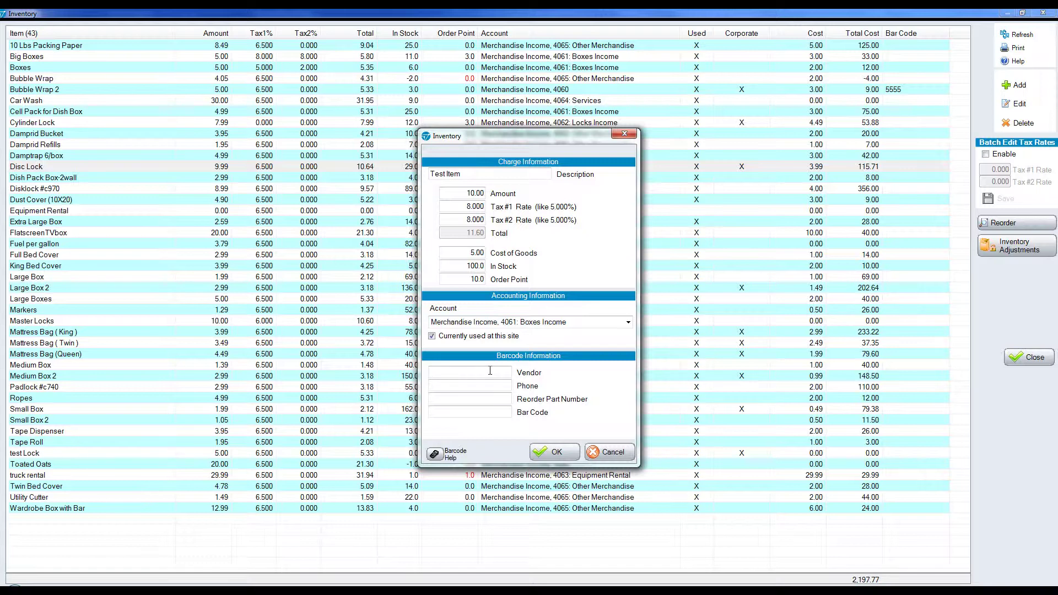
Set Test Item's vendor to 'test vendor'
text(test vendor)
key(Tab)
key(Tab)
Save Test Item, confirm adding the one entry, and select its row in the list
click(549, 459)
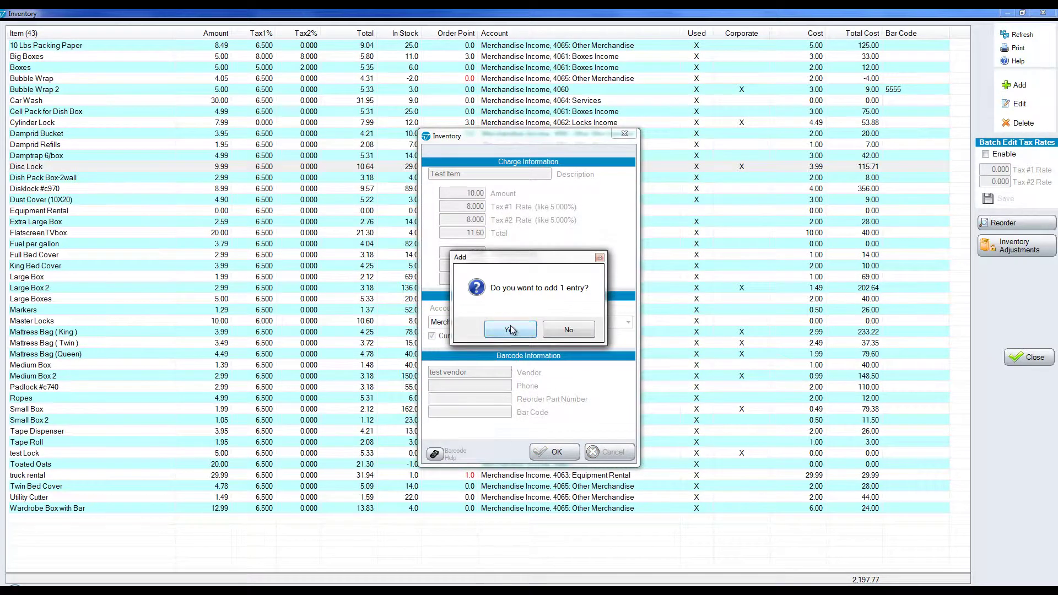
click(510, 332)
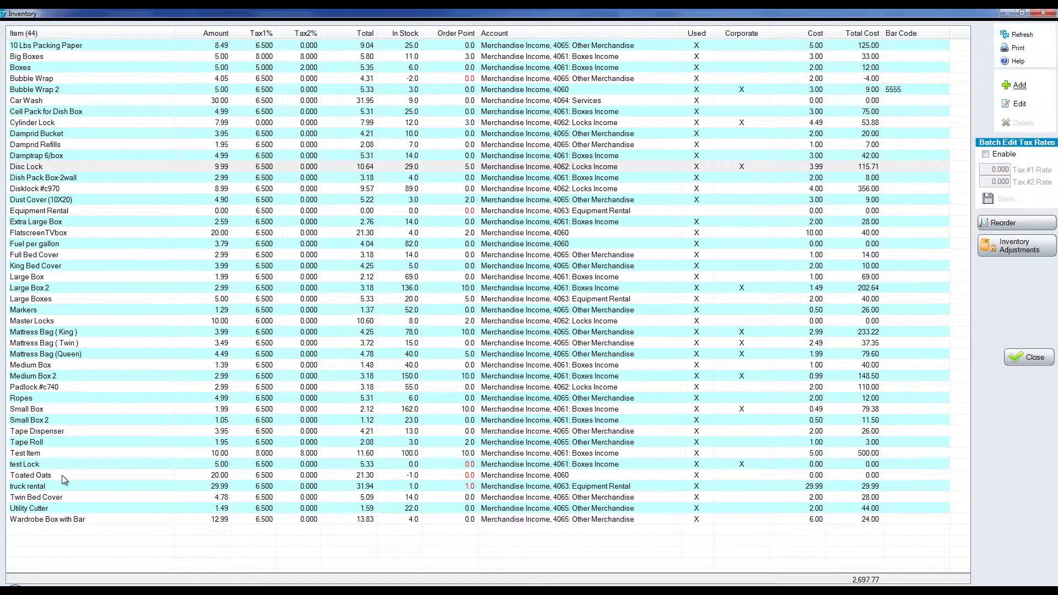
click(65, 455)
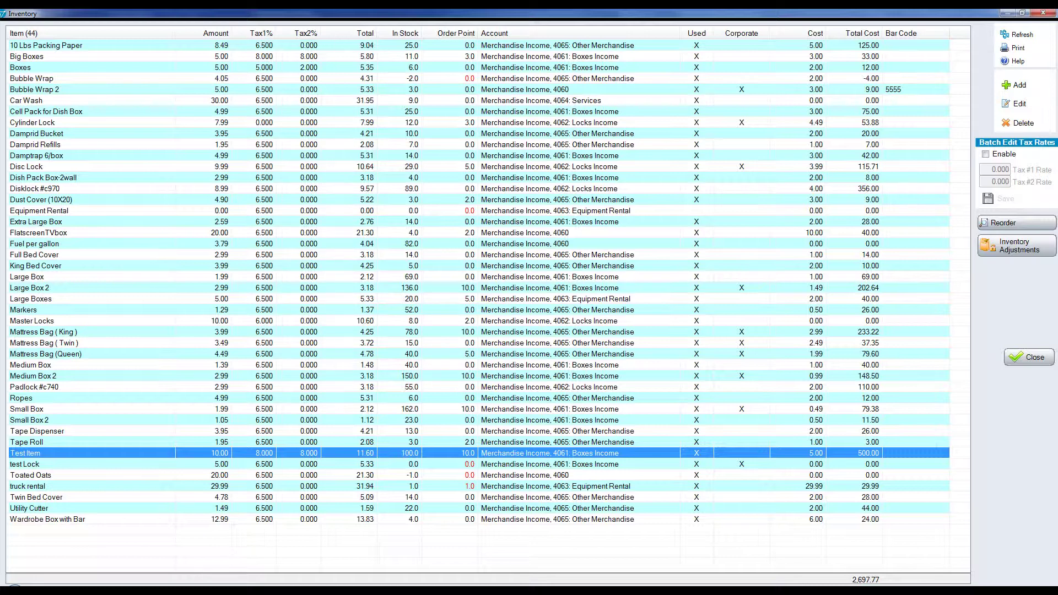
Enable batch tax-rate editing for Big Boxes, Car Wash, Cell Pack, Cylinder Lock and both Damprid items, then bring up Reorder
click(440, 122)
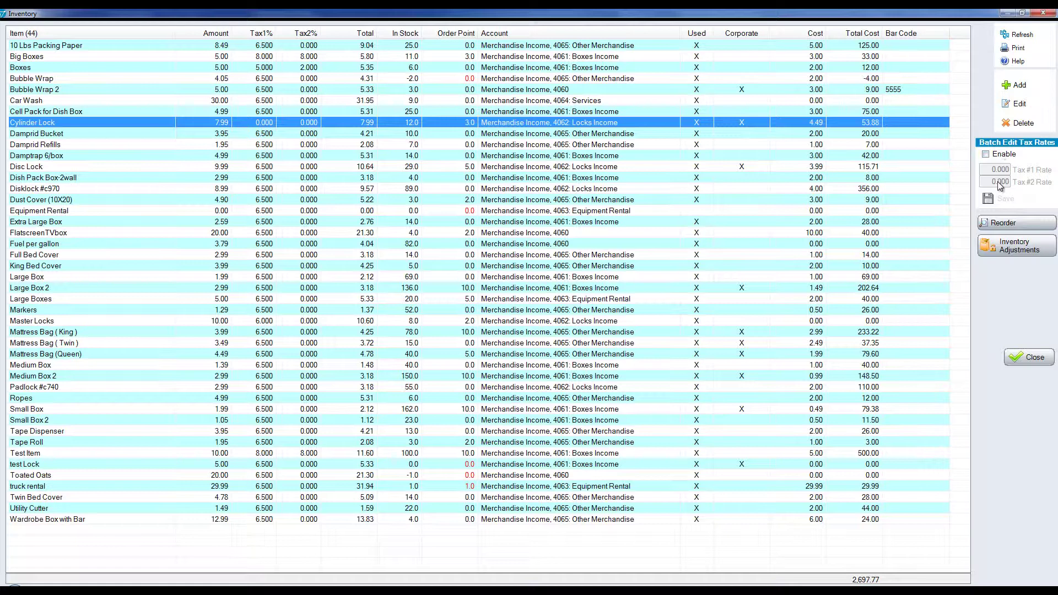
click(985, 154)
click(13, 57)
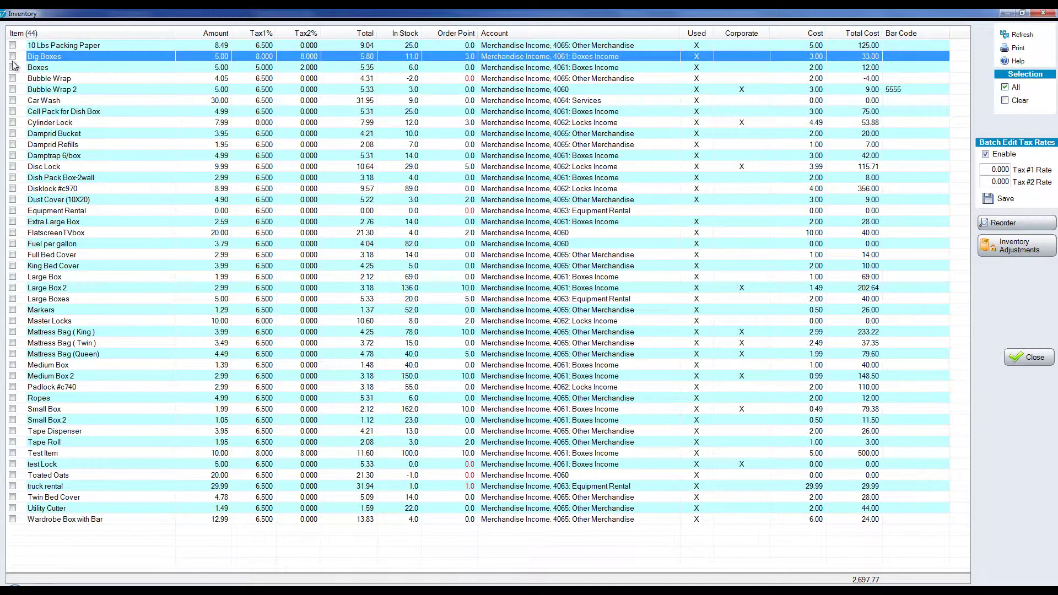
click(12, 100)
click(13, 145)
click(13, 133)
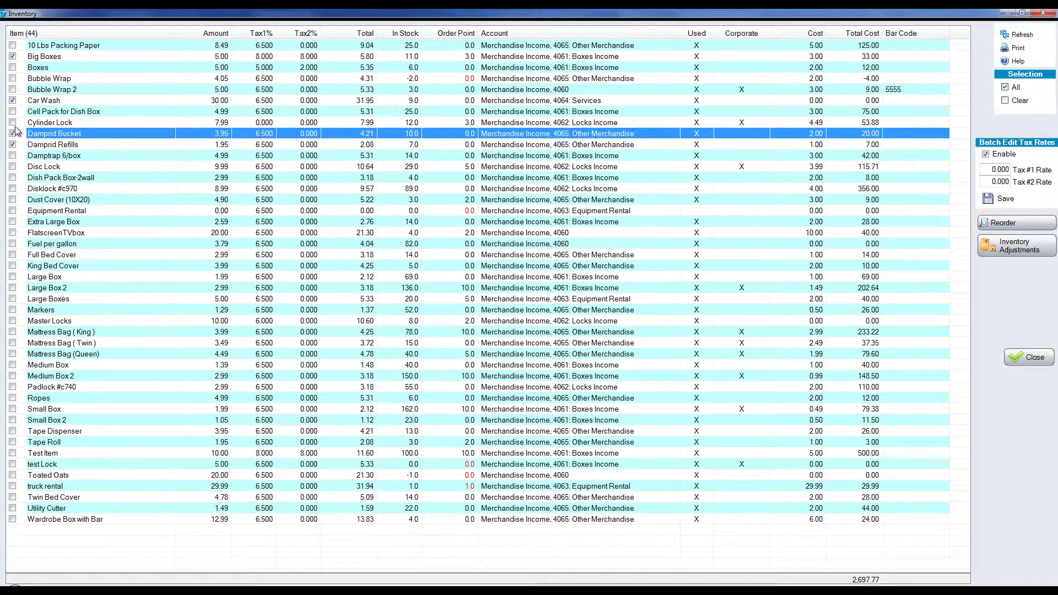
click(12, 122)
click(13, 112)
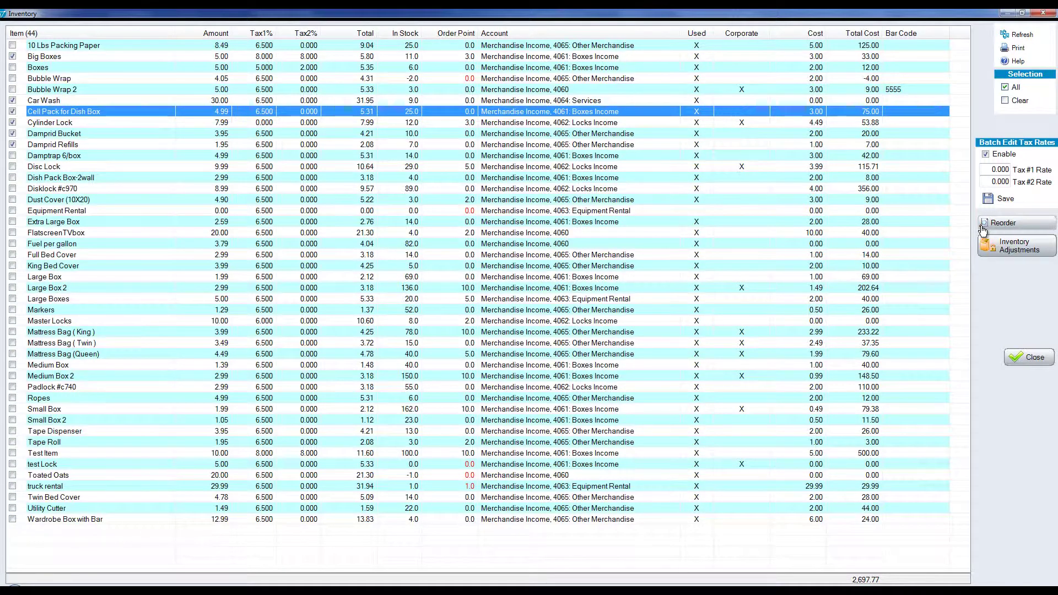
click(1012, 231)
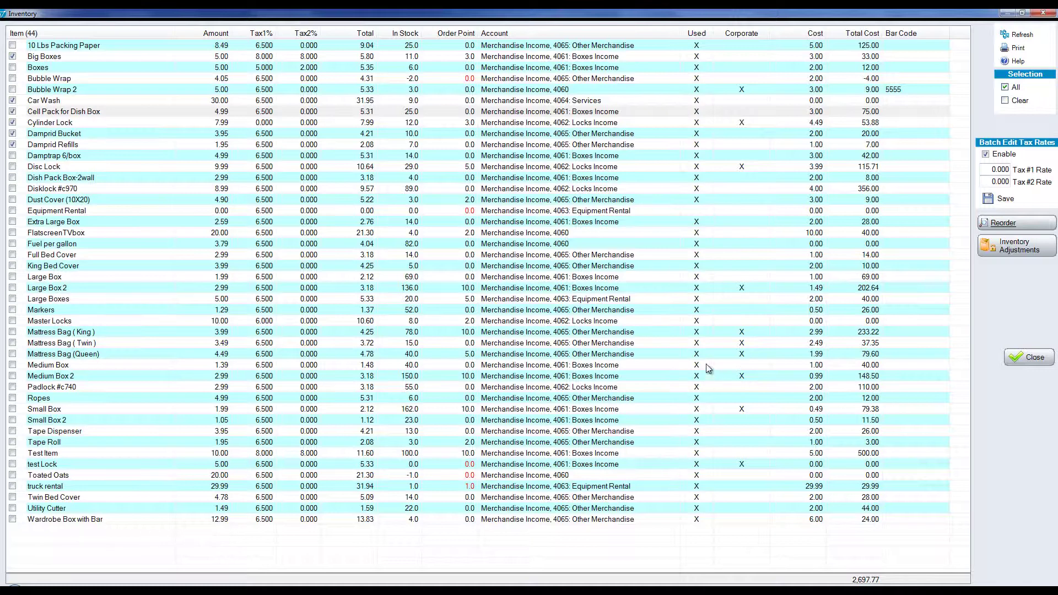
click(1025, 248)
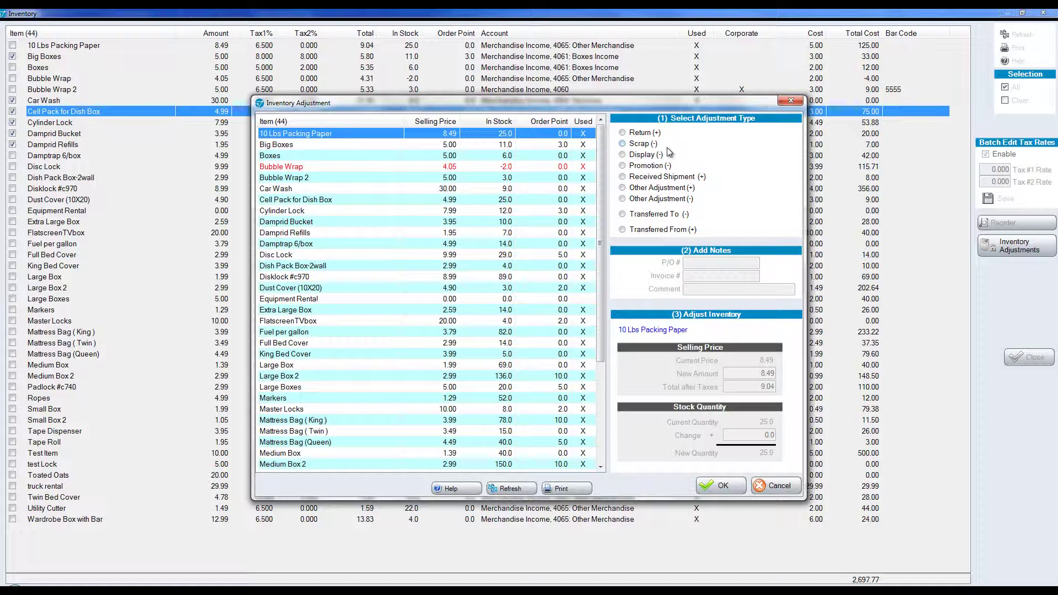
key(Escape)
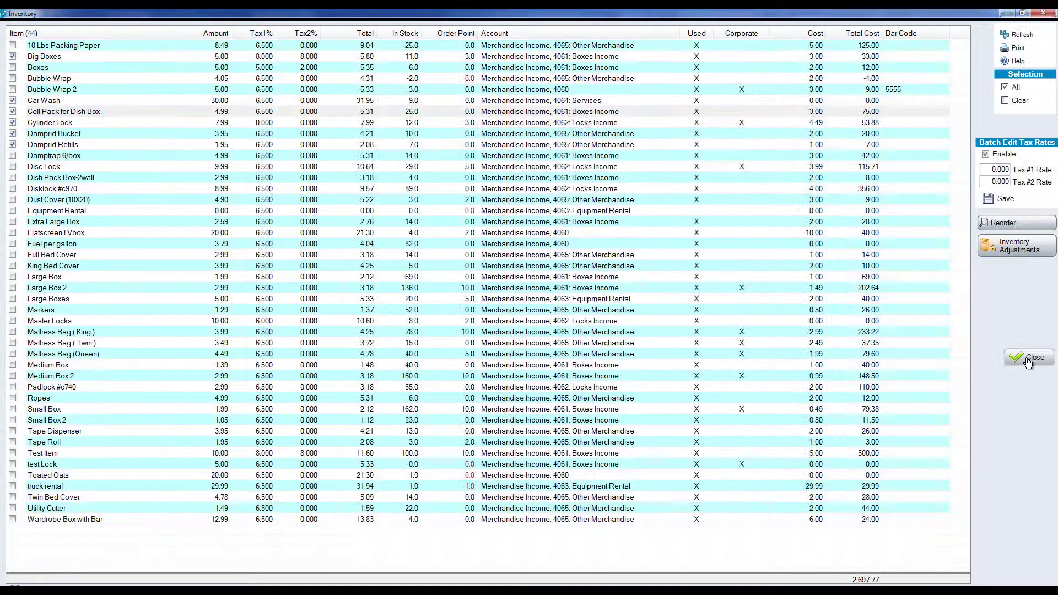